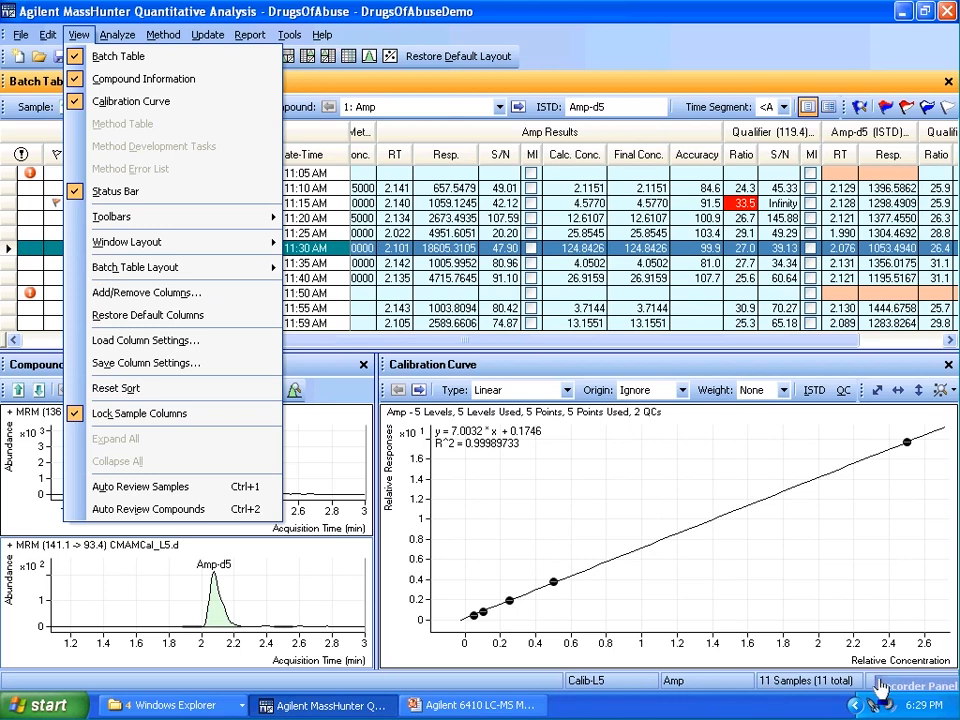
drag(886, 687, 889, 706)
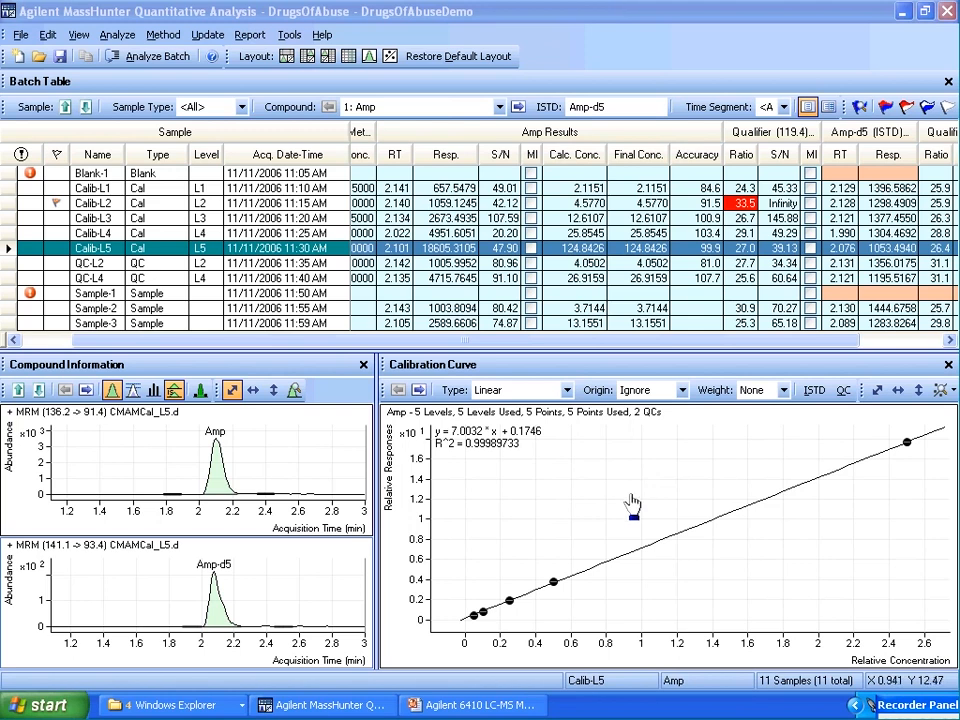
click(76, 36)
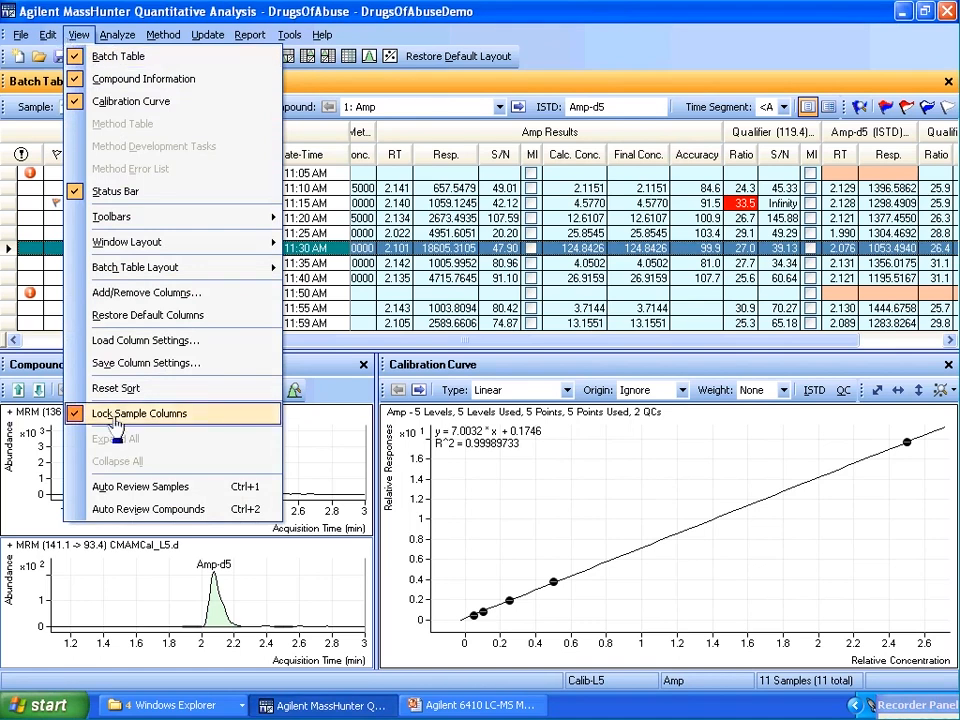
click(330, 346)
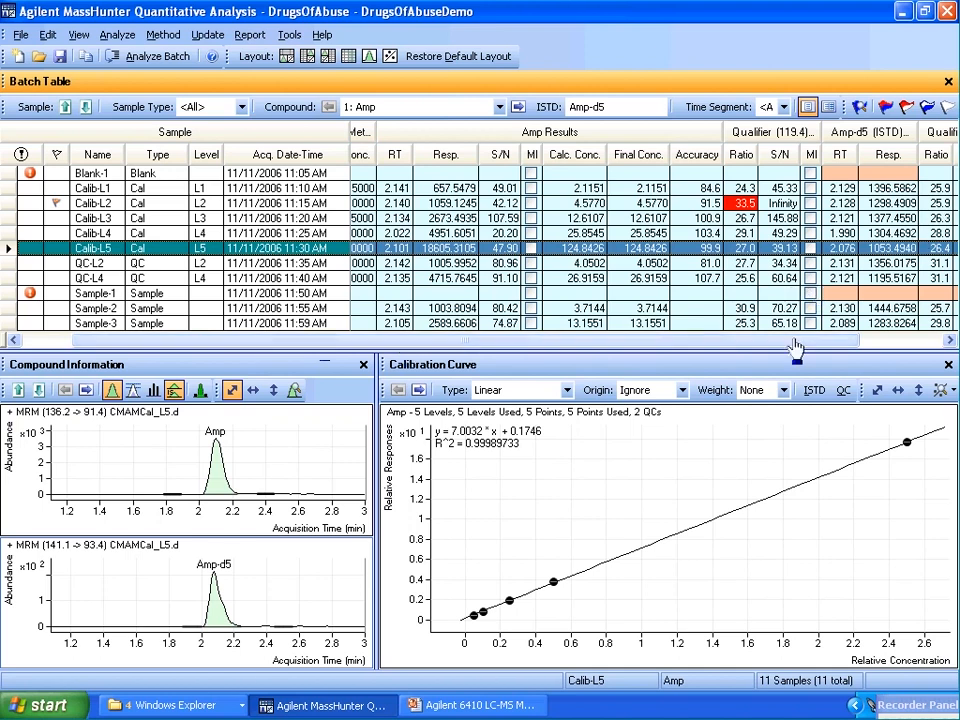
Scroll through the batch table's result columns for the Amp compound
drag(738, 342, 708, 342)
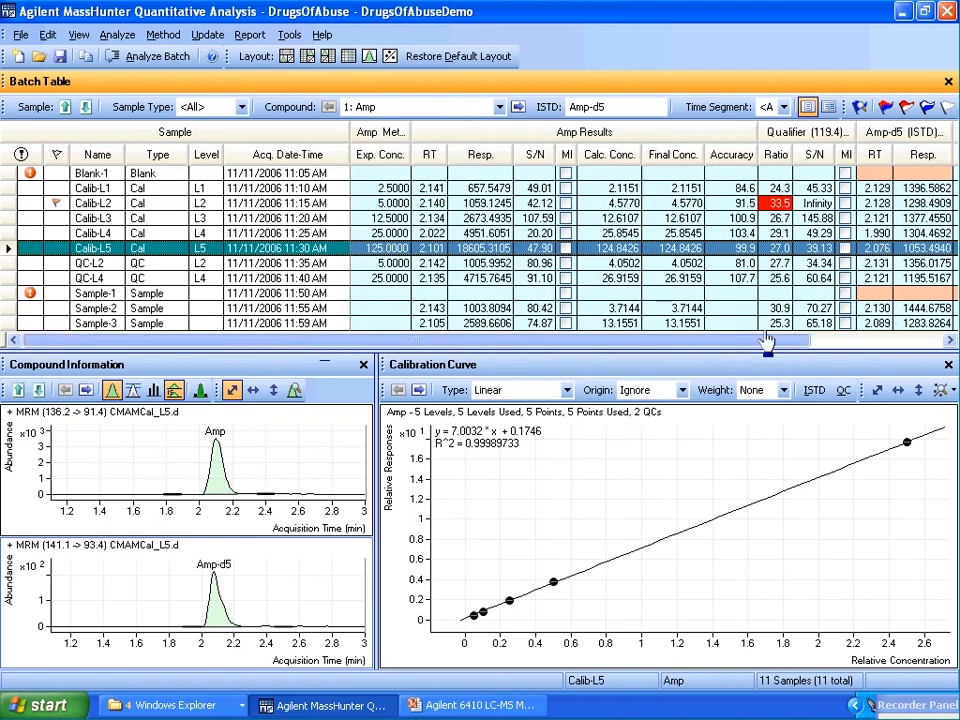
click(881, 340)
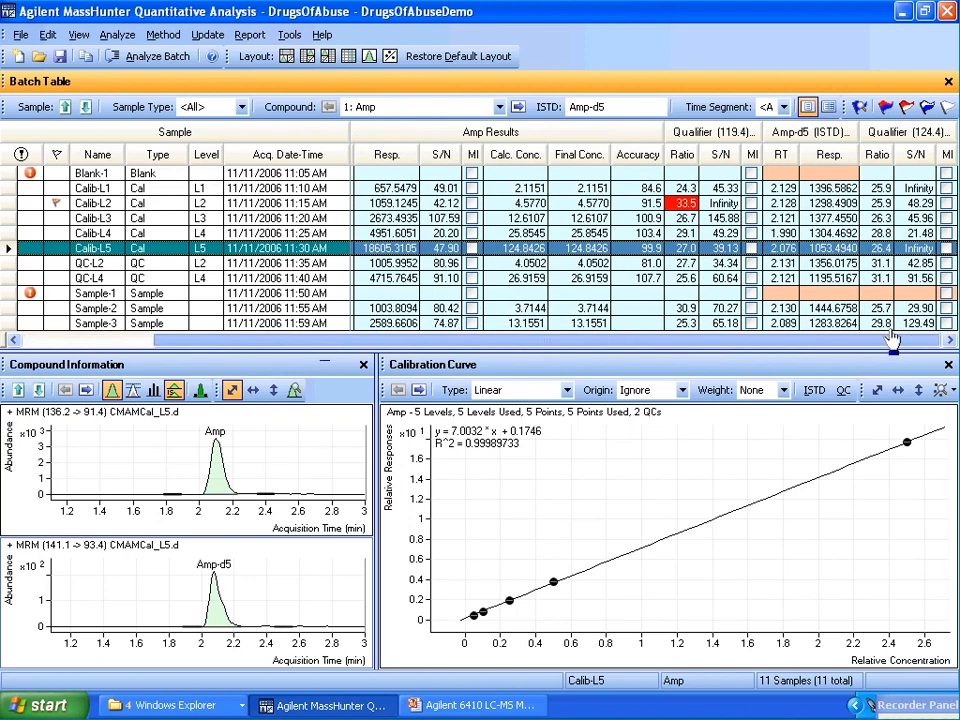
click(748, 340)
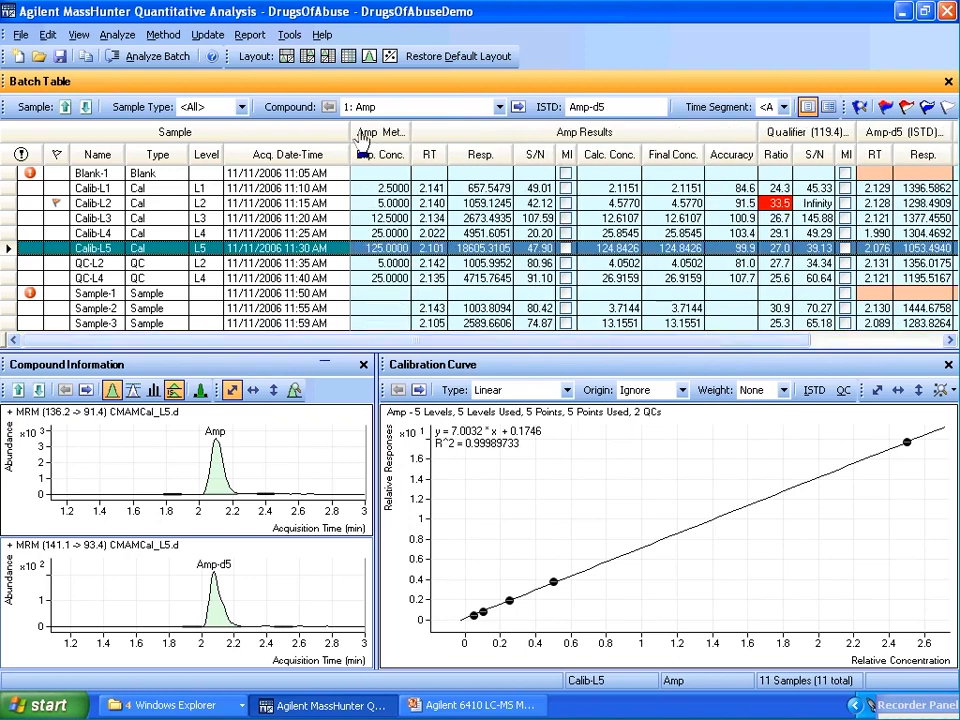
Turn off Lock Sample Columns for the batch table and turn it back on
click(78, 34)
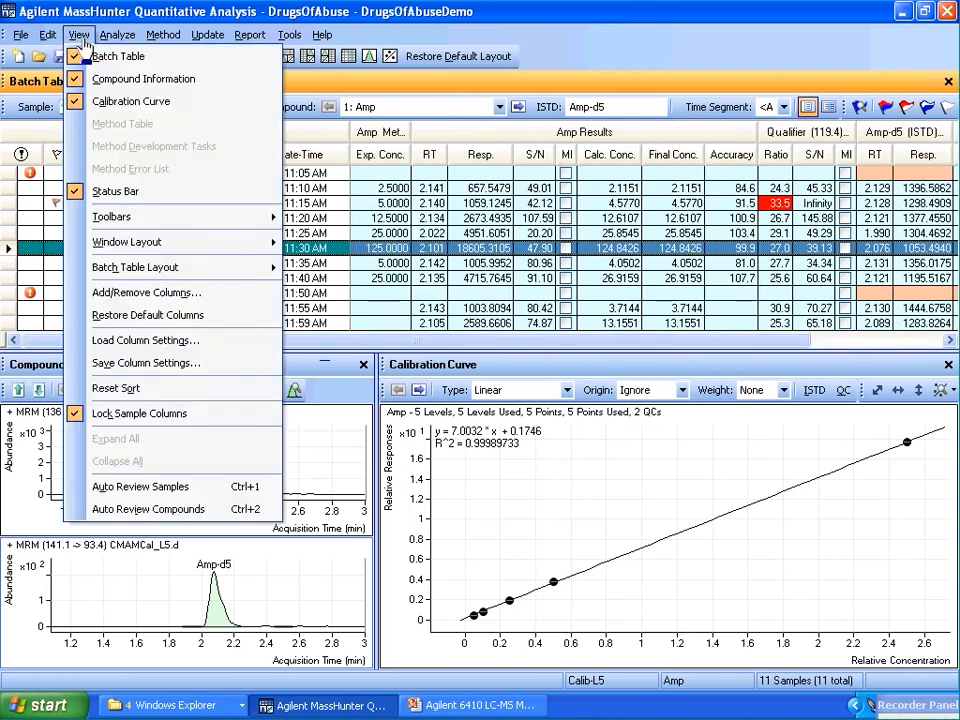
click(170, 413)
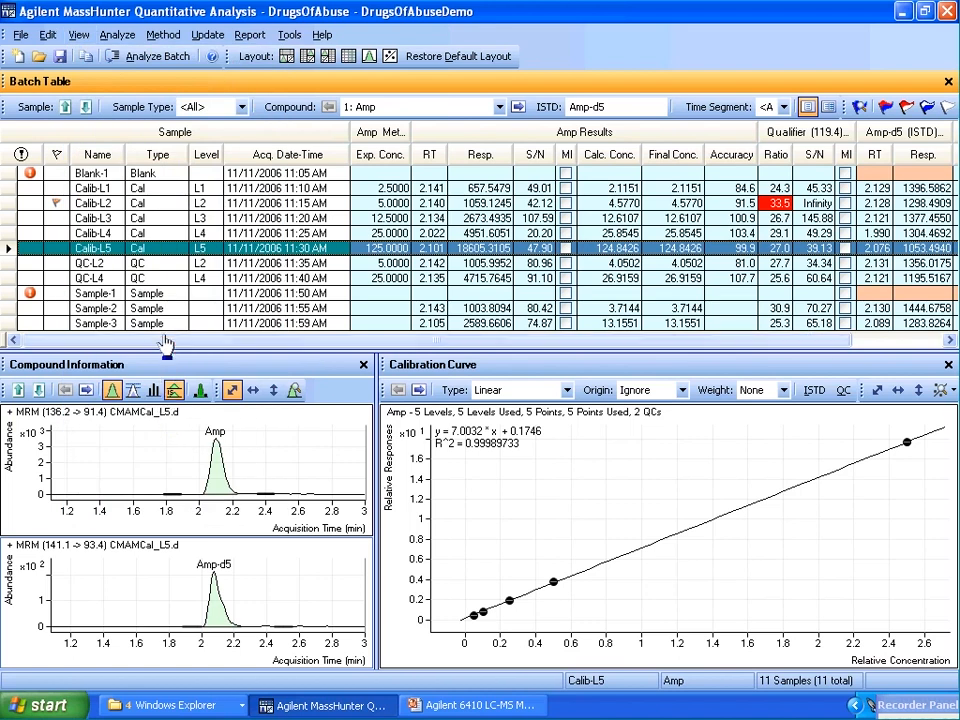
mouse_move(170, 343)
mouse_down()
mouse_move(263, 345)
mouse_move(170, 344)
mouse_up()
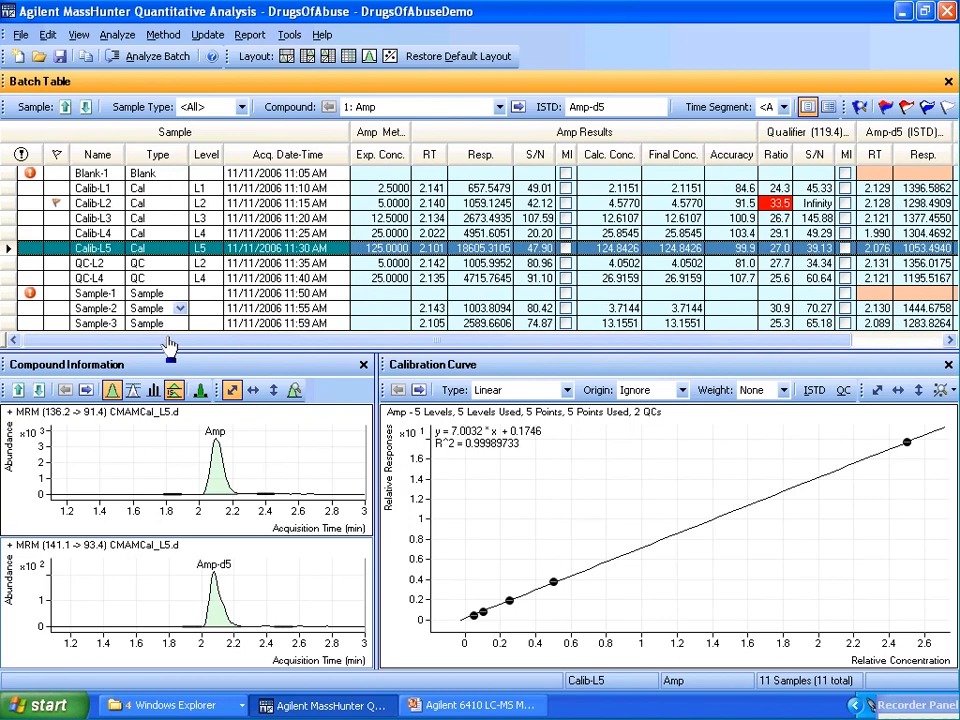
click(78, 34)
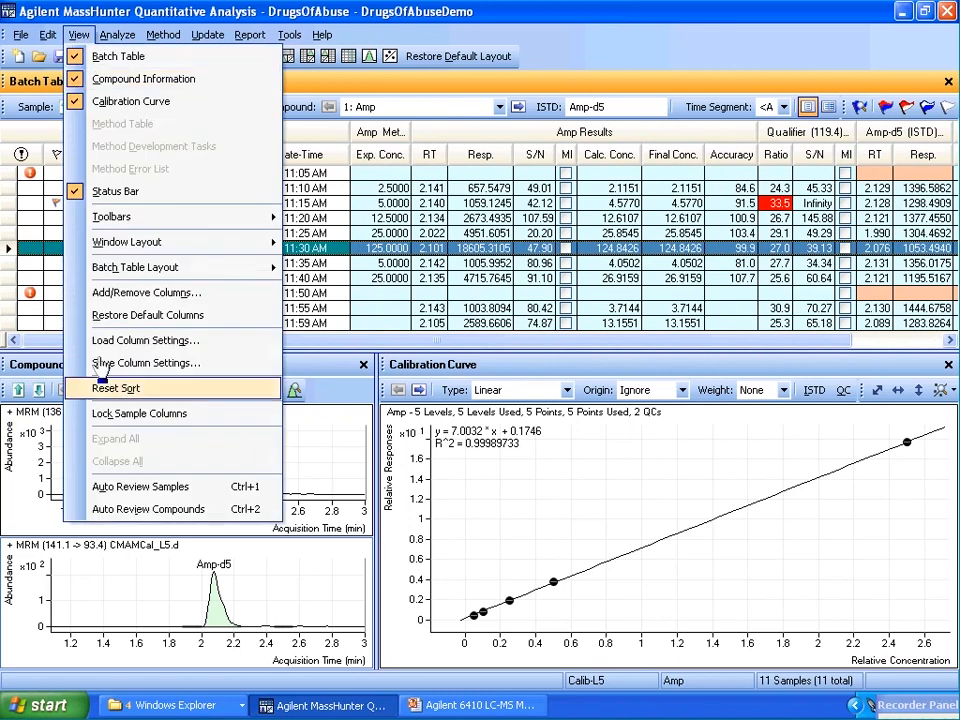
click(117, 413)
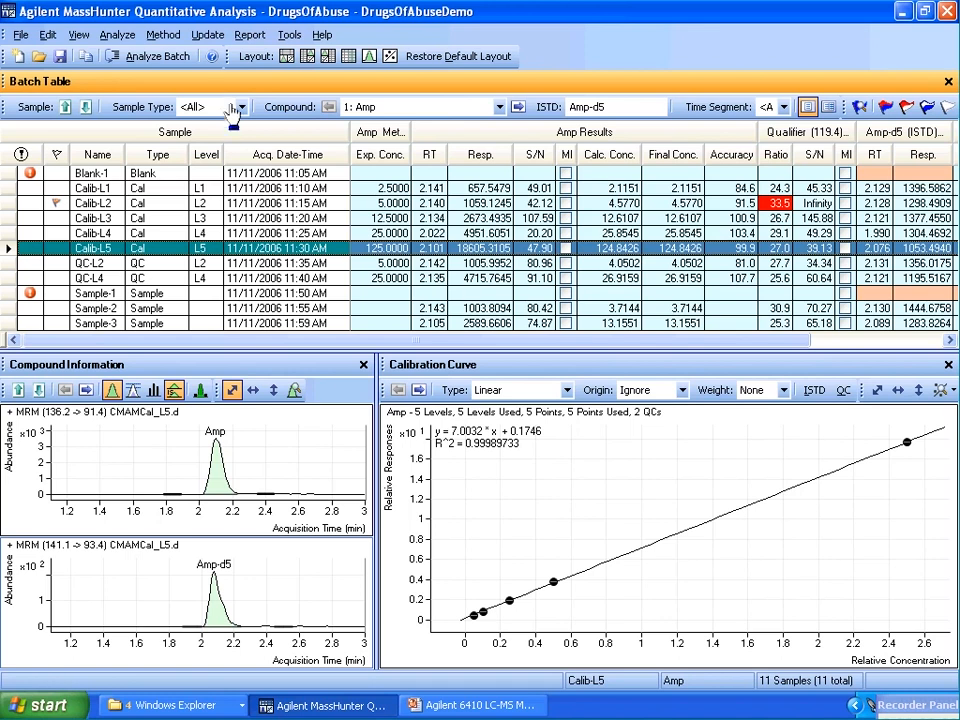
Move to the next sample and select the QC-L4 row in the batch table
click(914, 706)
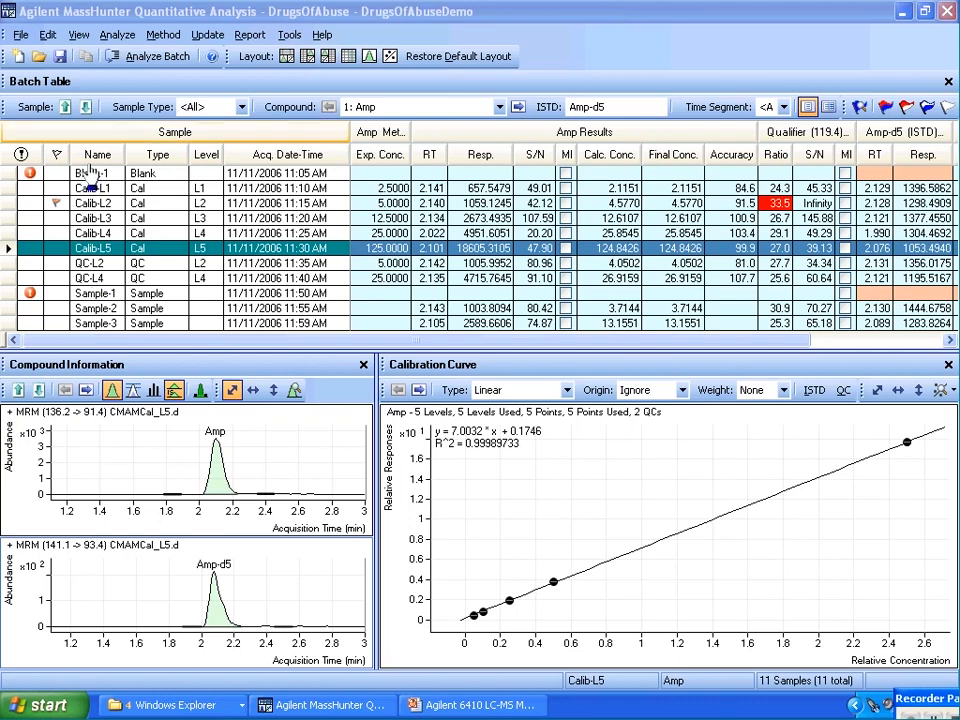
click(87, 107)
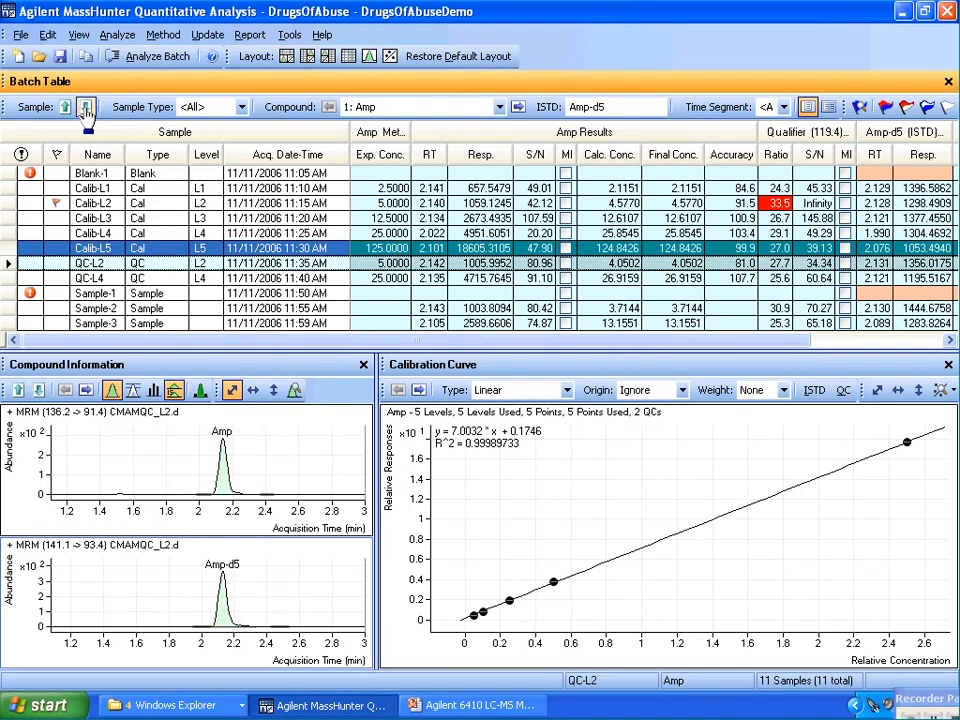
click(7, 278)
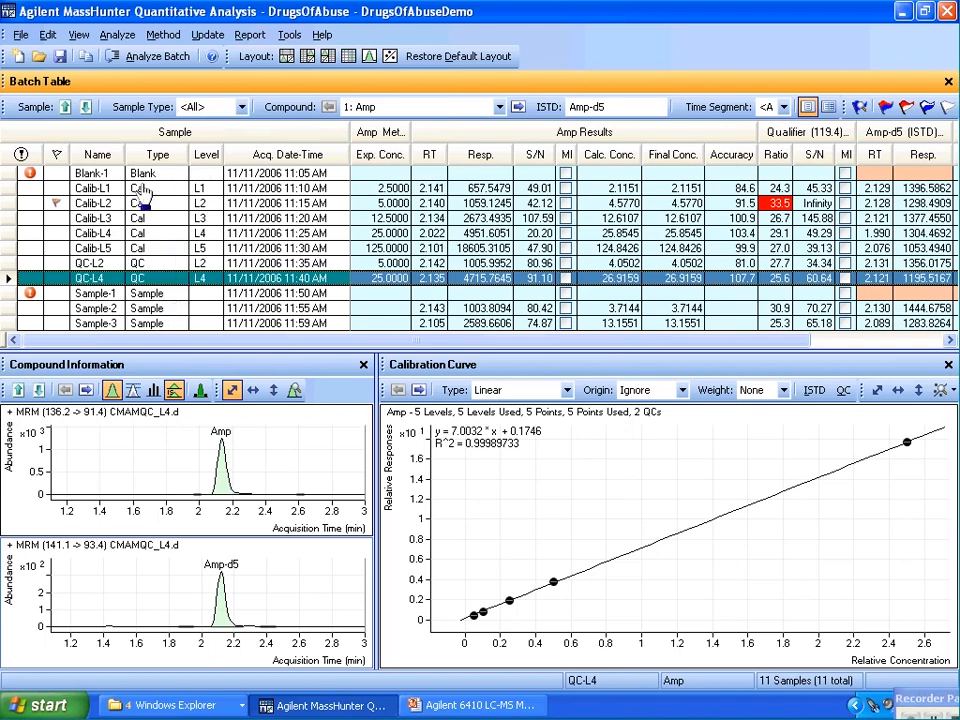
Filter the batch table's sample type to show only Cal samples
click(241, 106)
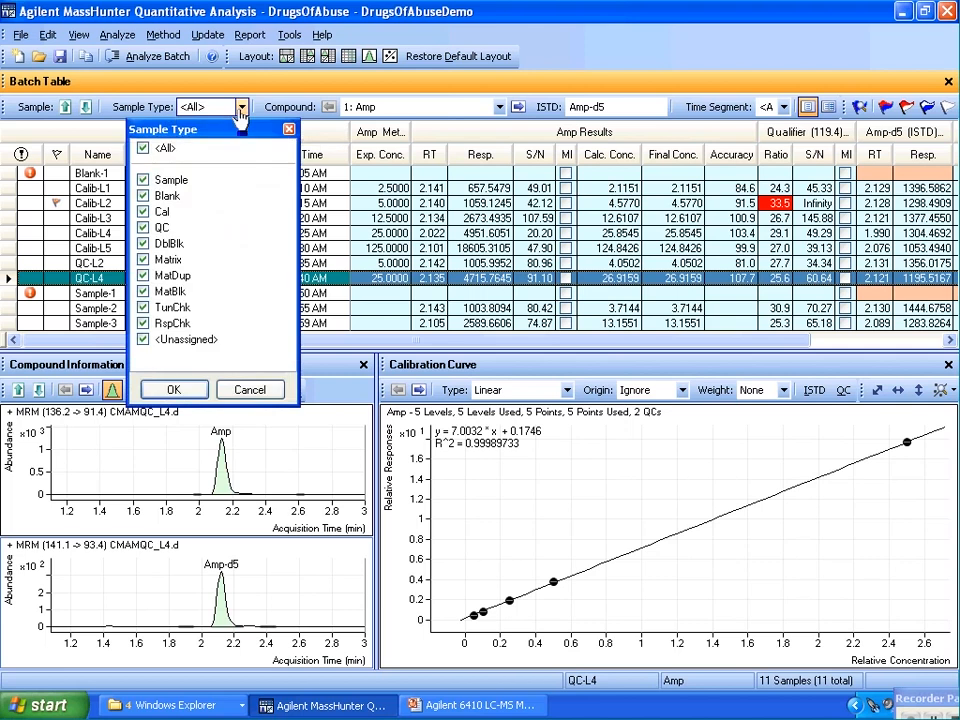
click(143, 148)
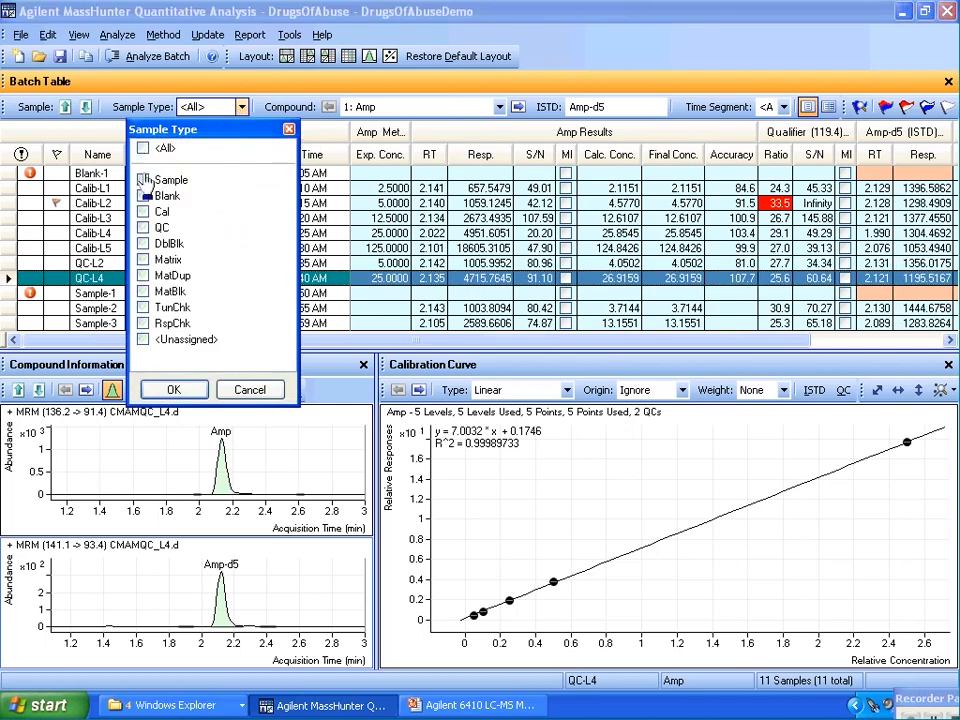
click(143, 212)
click(196, 390)
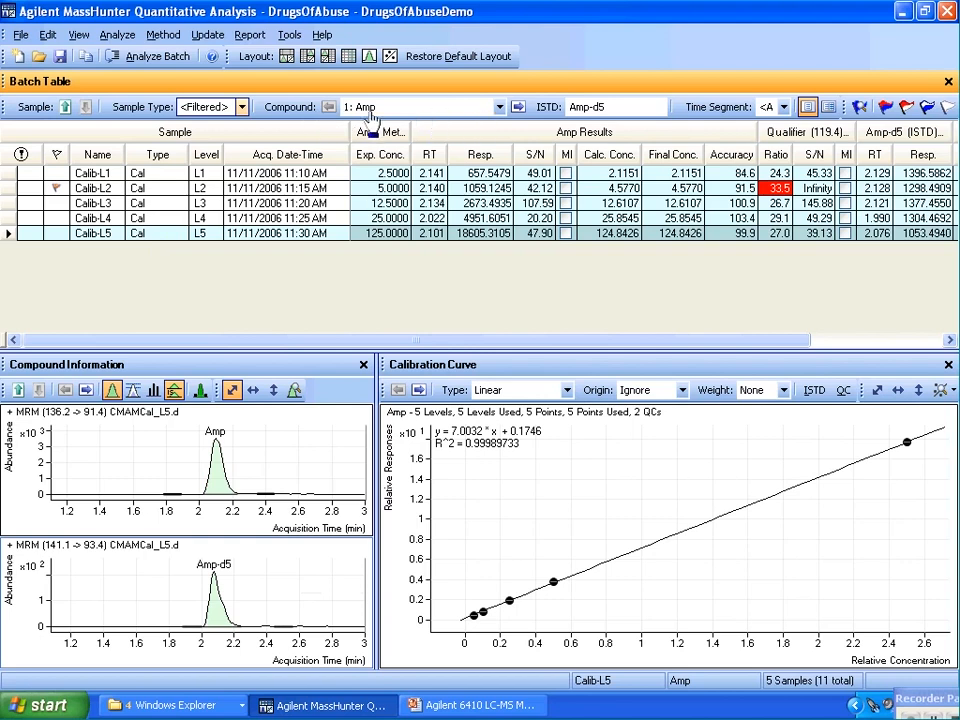
Step through the compound list from Amp via Cocaine to MDMA
click(500, 107)
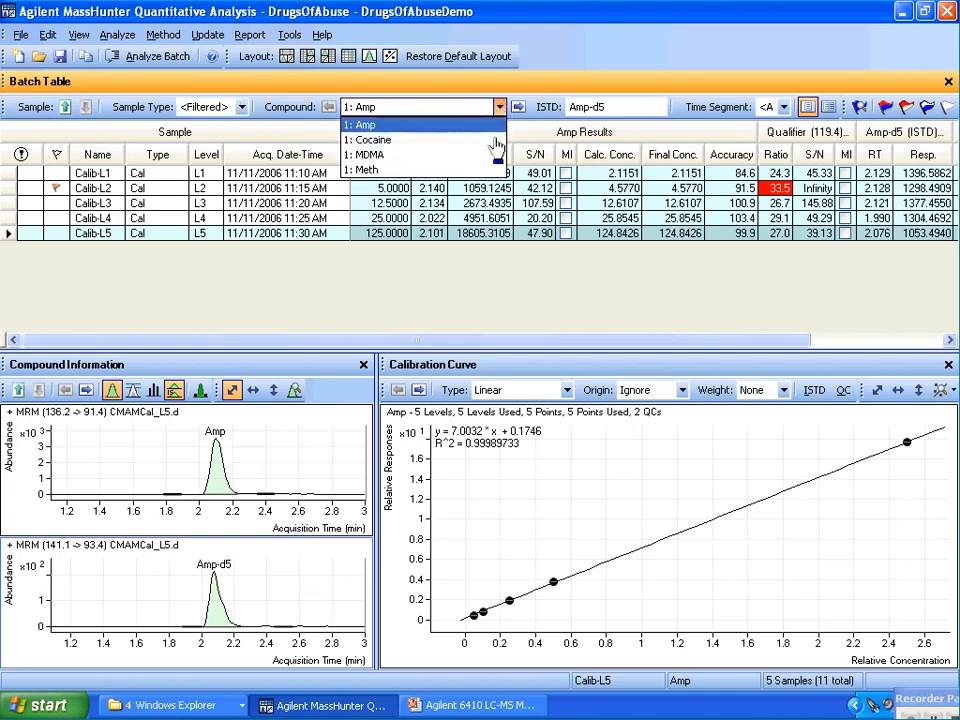
click(516, 106)
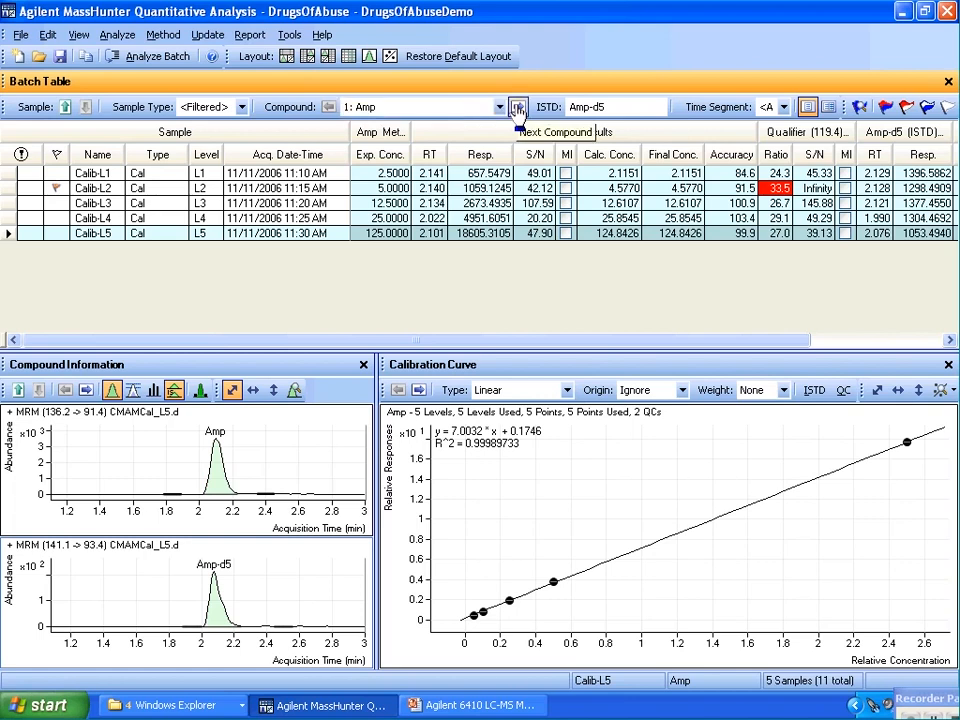
click(517, 107)
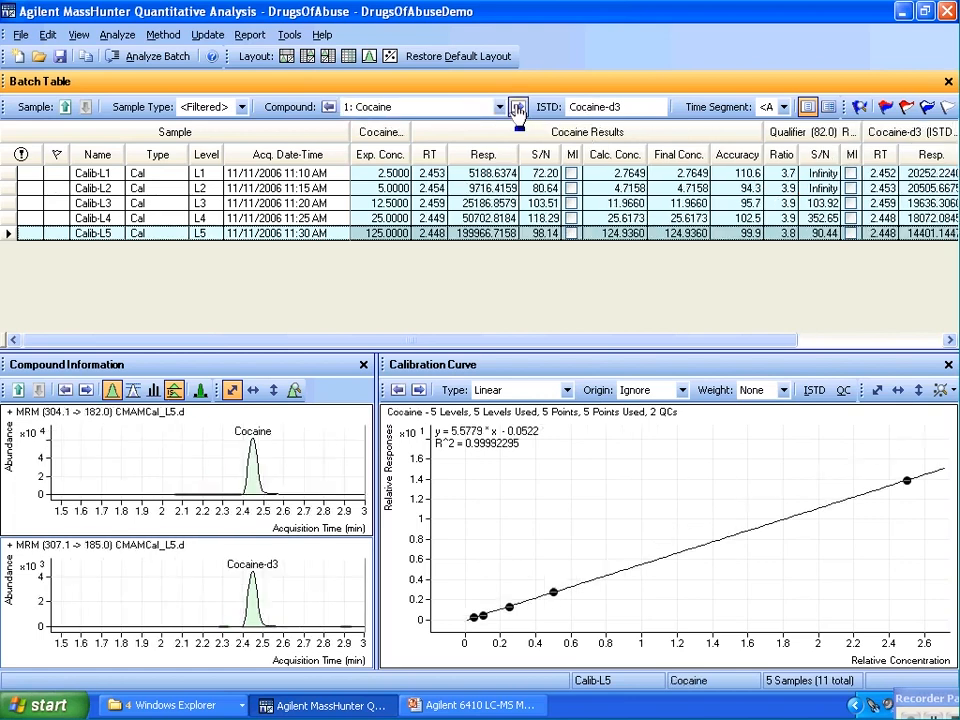
click(517, 107)
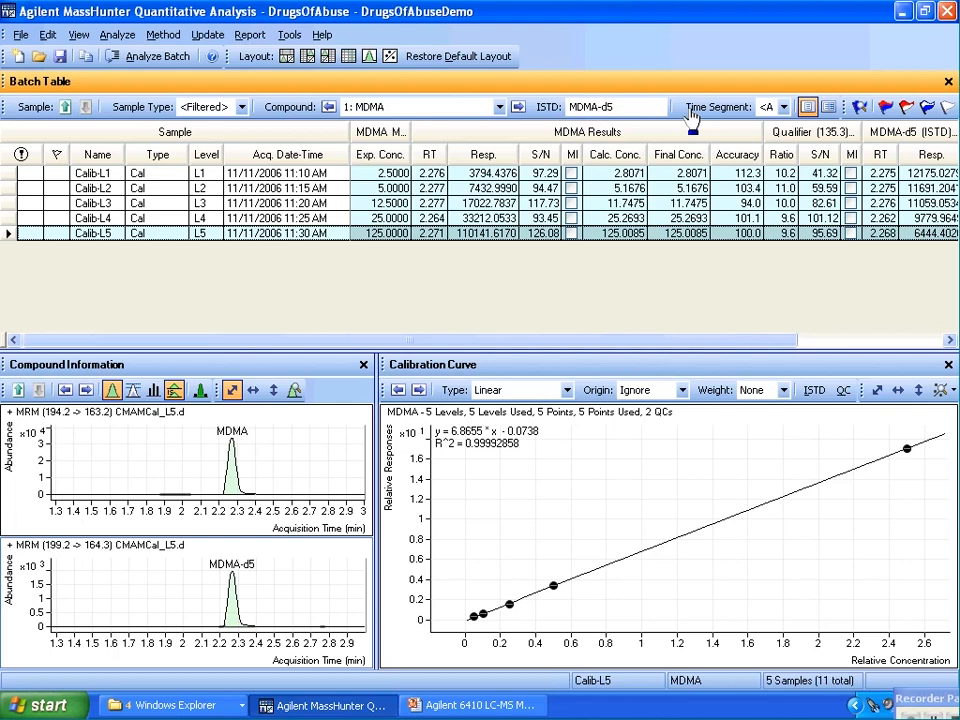
Inspect the available time segment options for the batch table
click(784, 108)
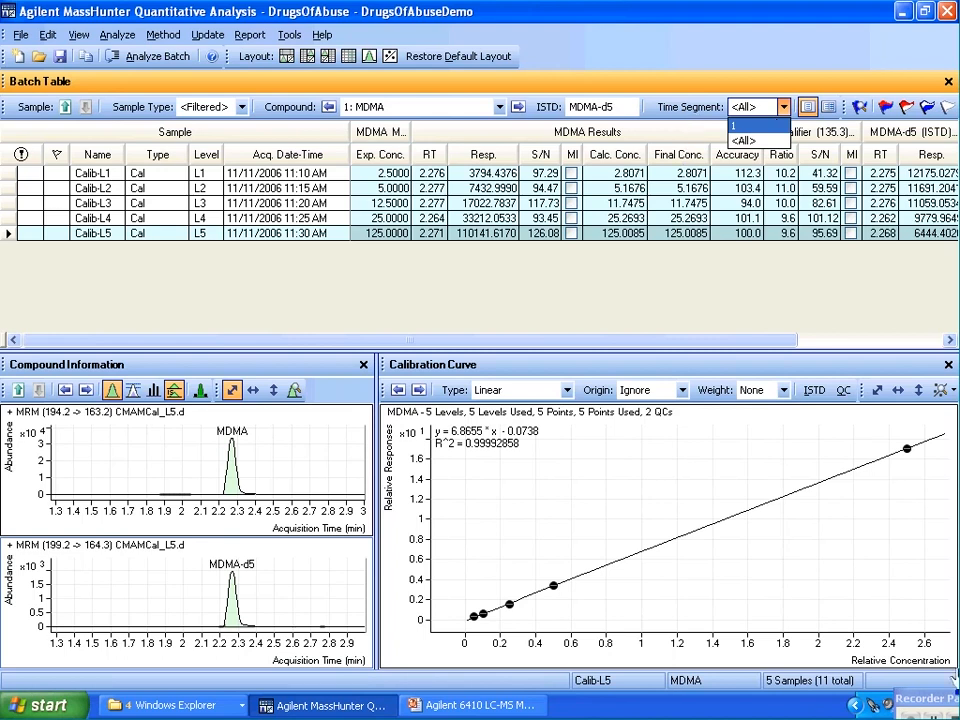
click(938, 701)
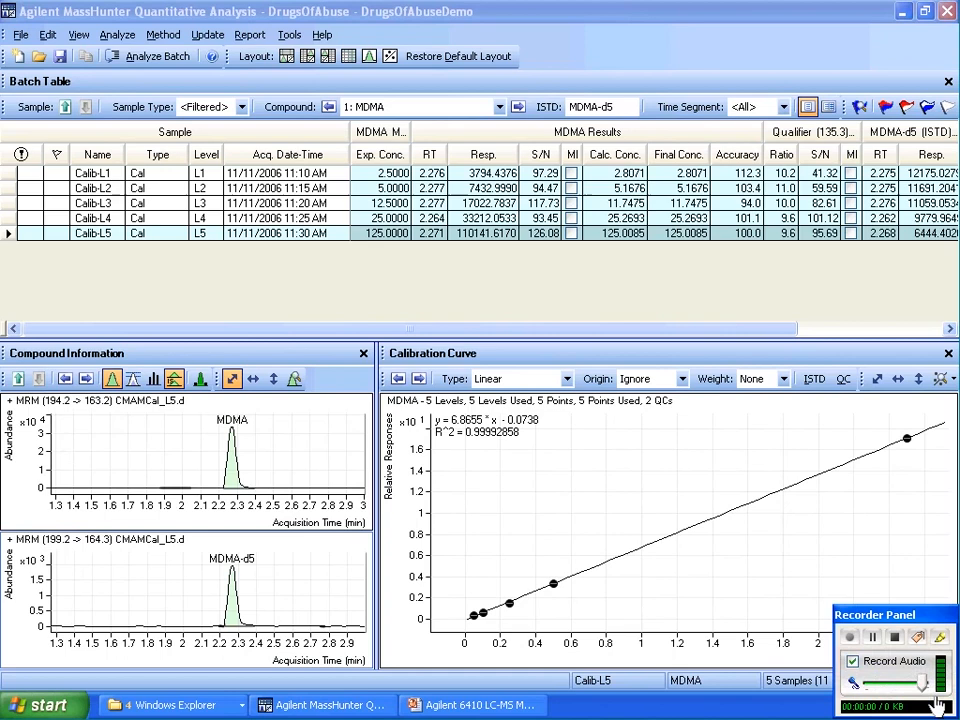
drag(850, 615, 877, 692)
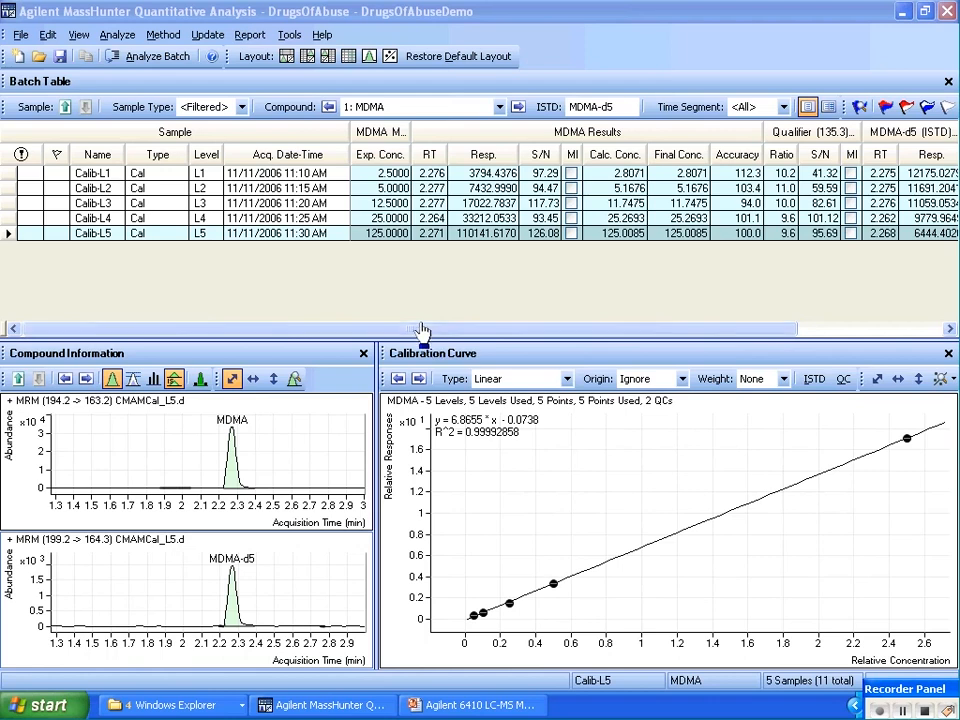
Reset the sample type filter to include all sample types
click(240, 110)
click(143, 149)
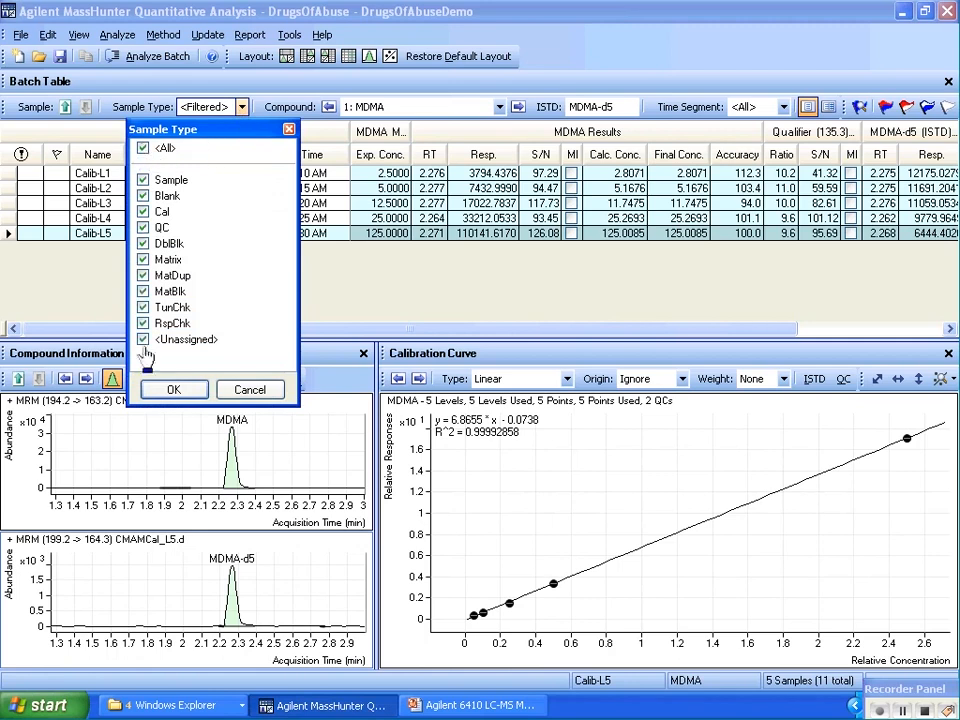
click(172, 389)
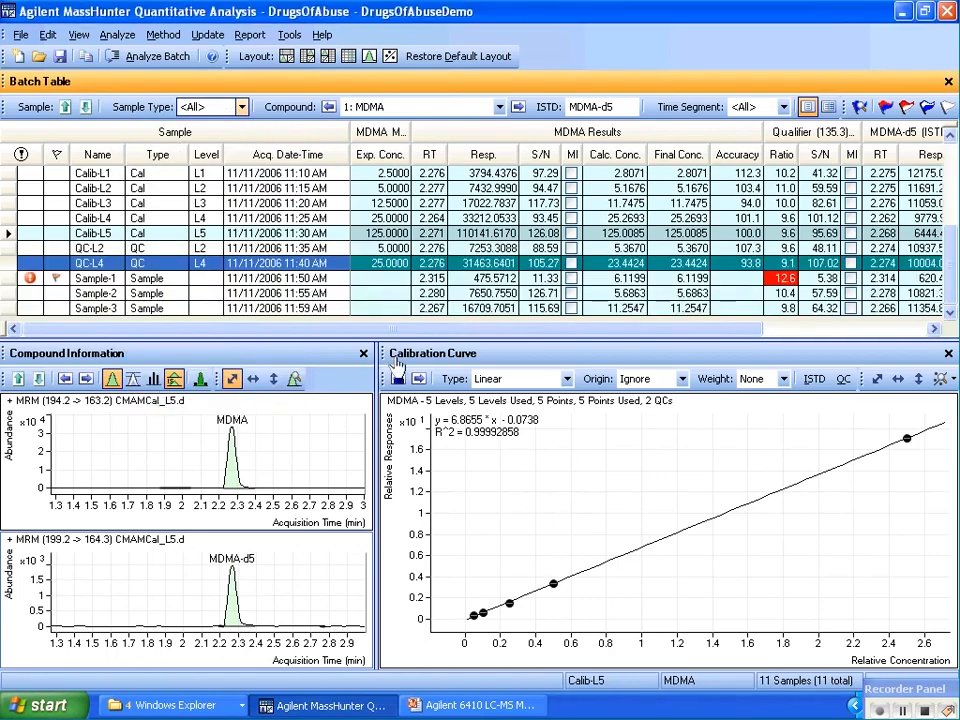
Remove the Acq. Date-Time column from the batch table
right_click(283, 160)
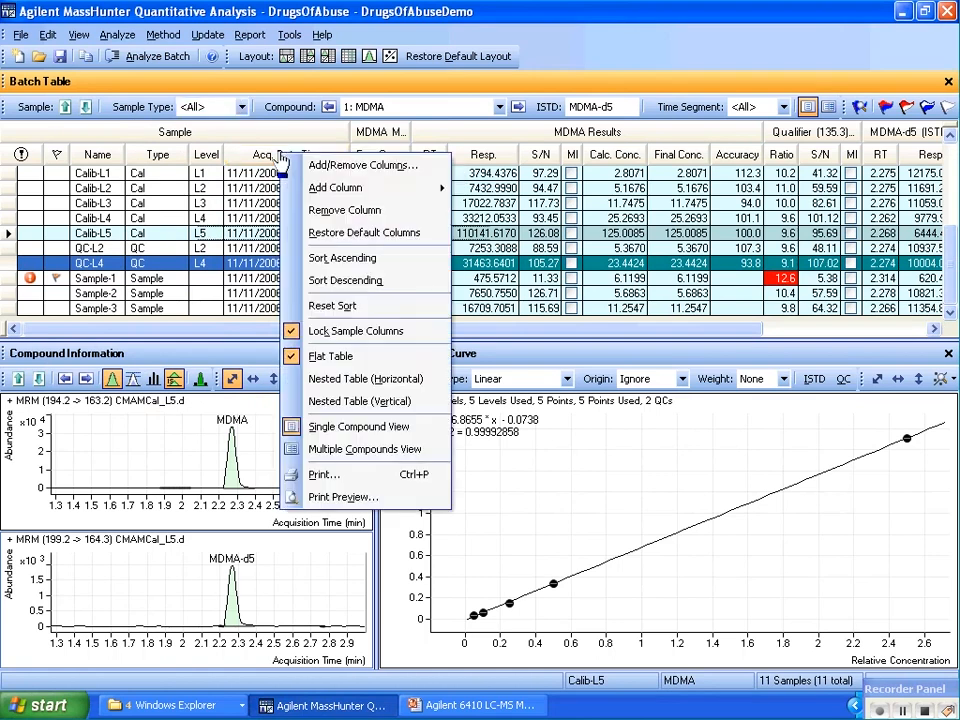
click(332, 207)
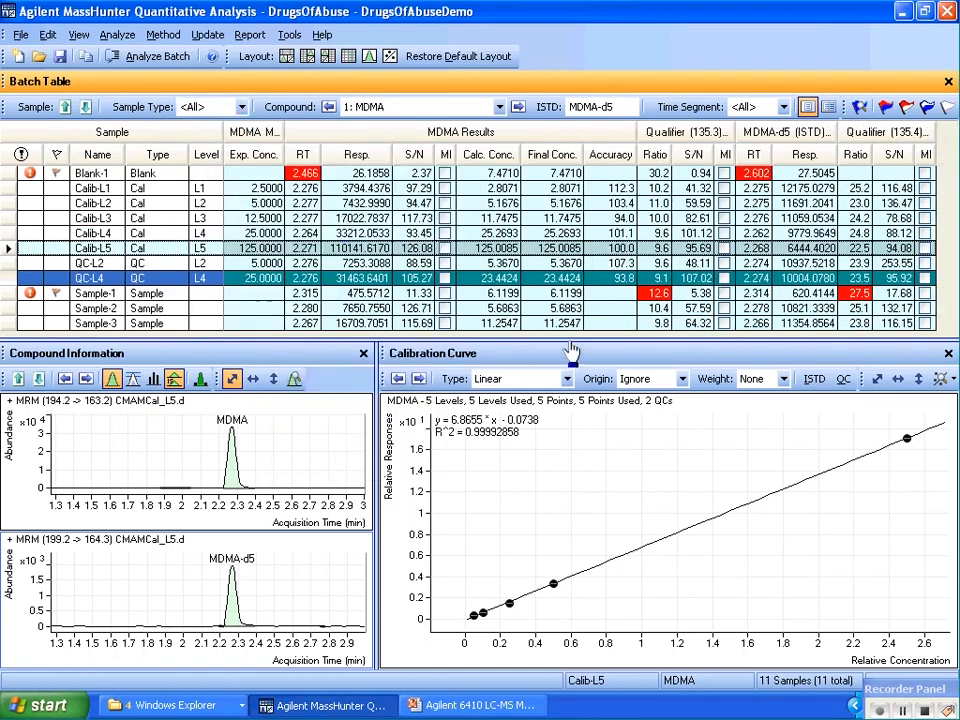
drag(569, 342, 565, 341)
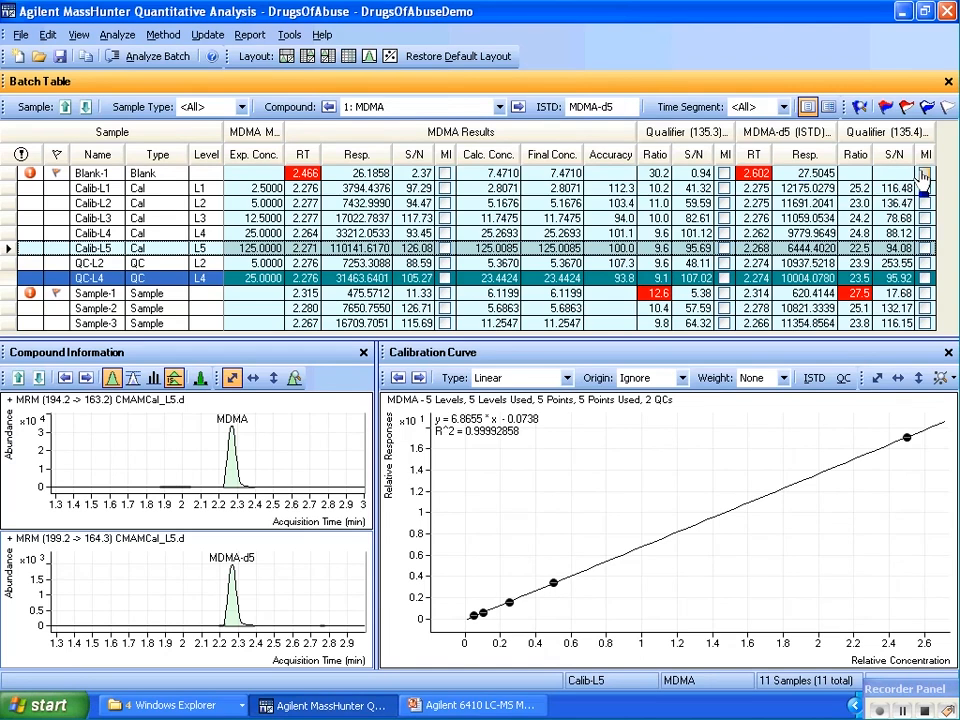
Switch the batch table to the multiple compounds view and remove its Acq. Date-Time column
click(828, 108)
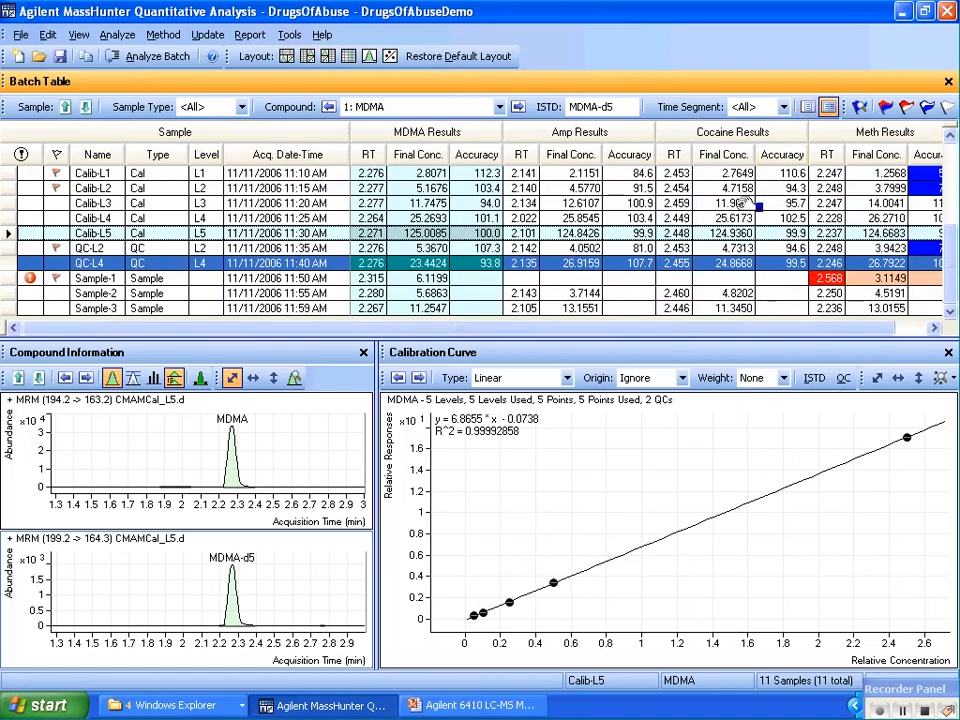
right_click(282, 154)
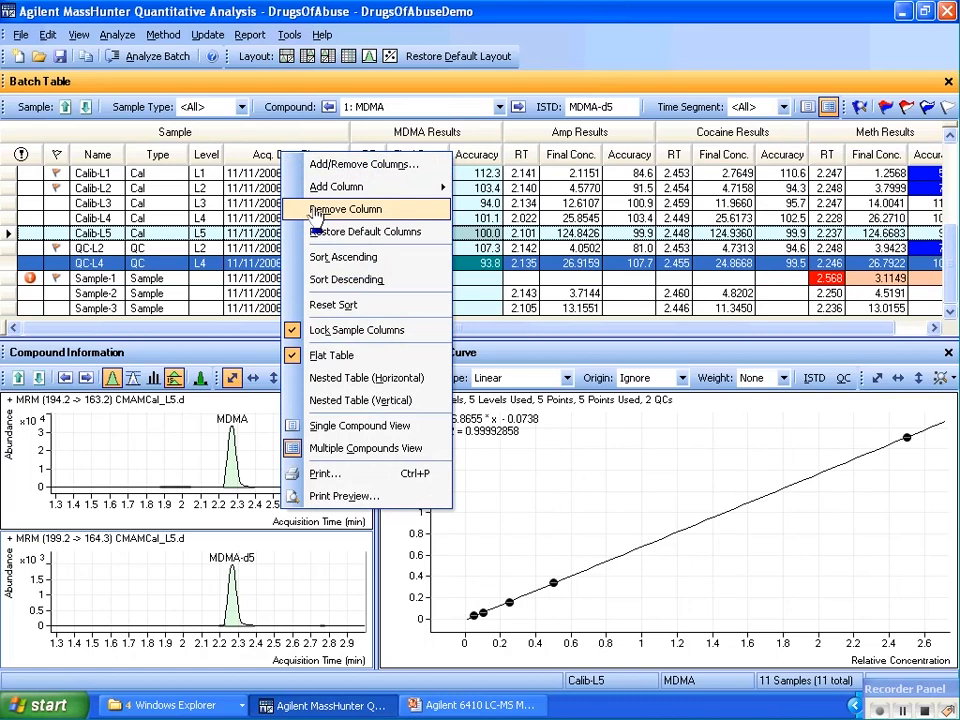
click(316, 212)
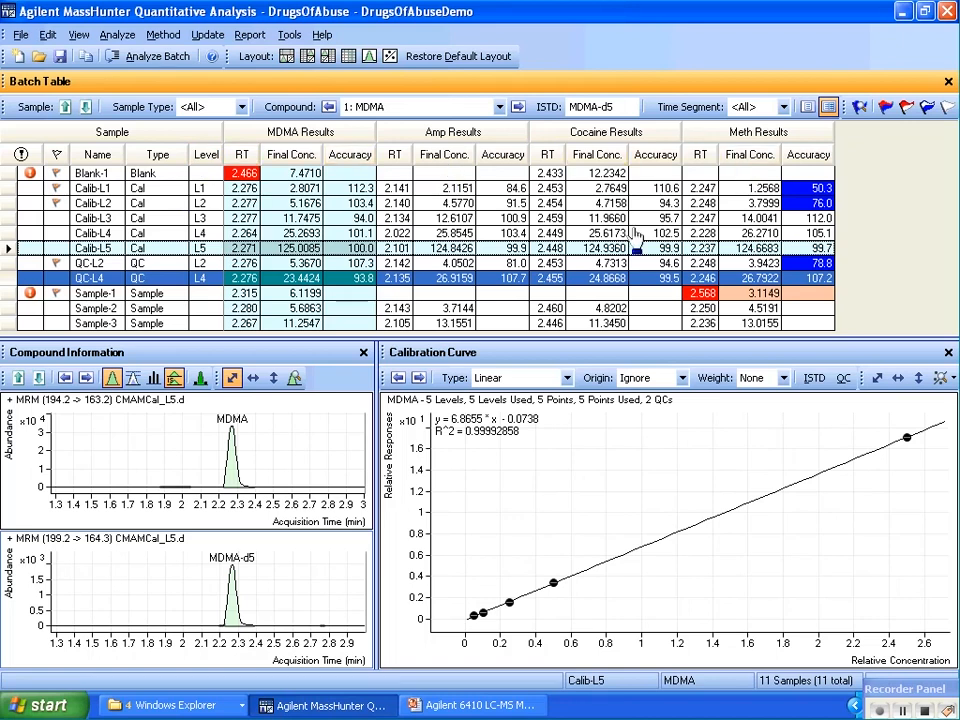
Sort the batch table by MDMA Accuracy in descending order
click(926, 713)
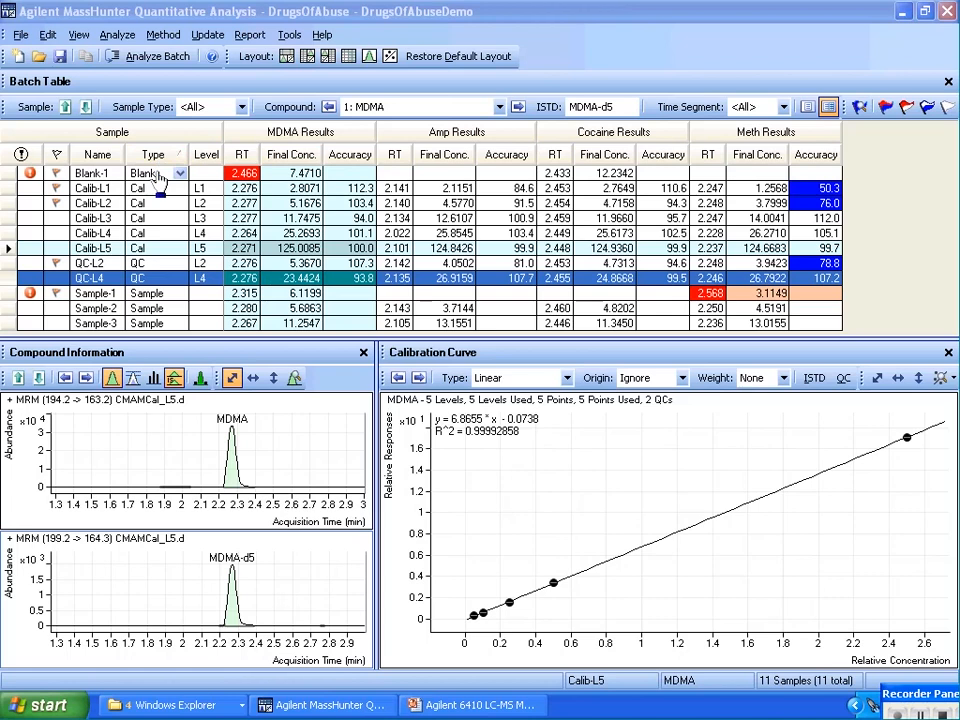
click(341, 158)
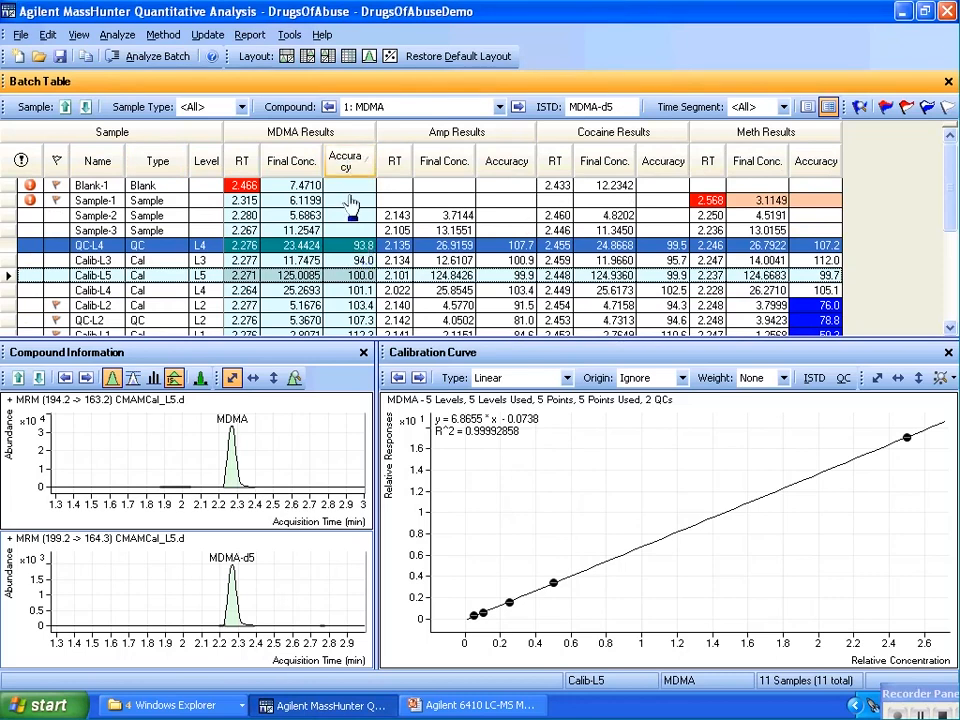
click(347, 162)
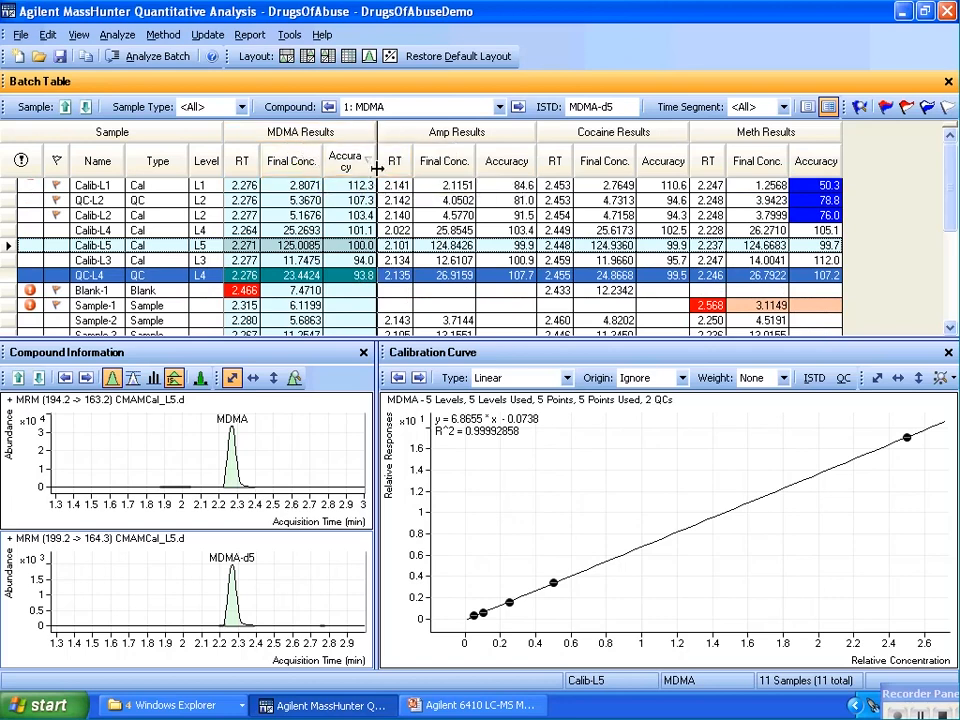
Move the MDMA Accuracy column in front of the MDMA Final Conc. column
drag(376, 168, 385, 162)
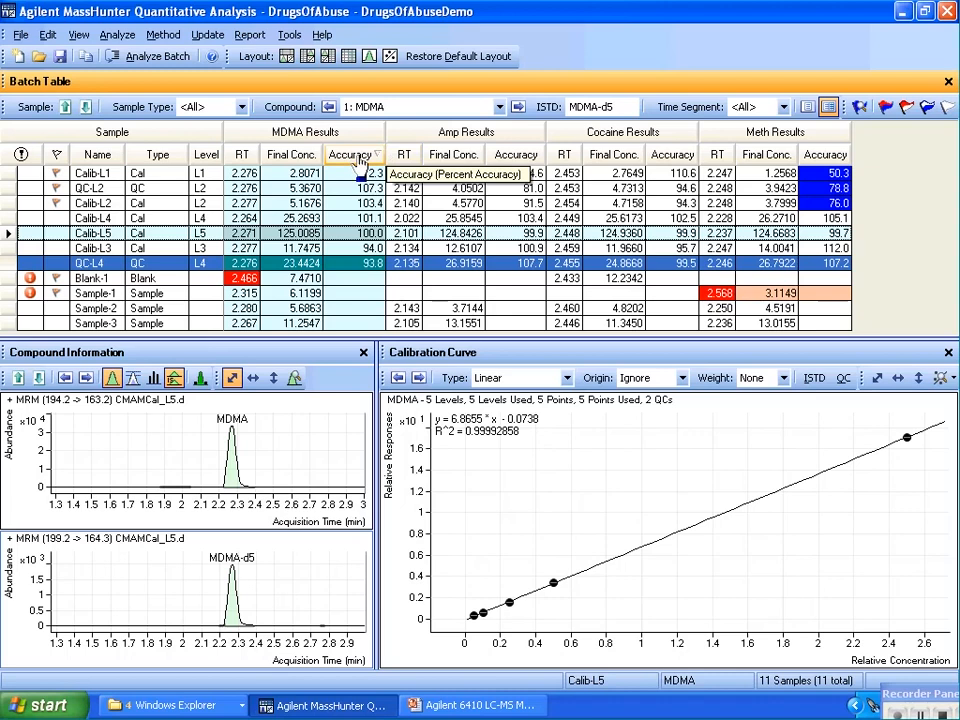
drag(360, 162, 268, 172)
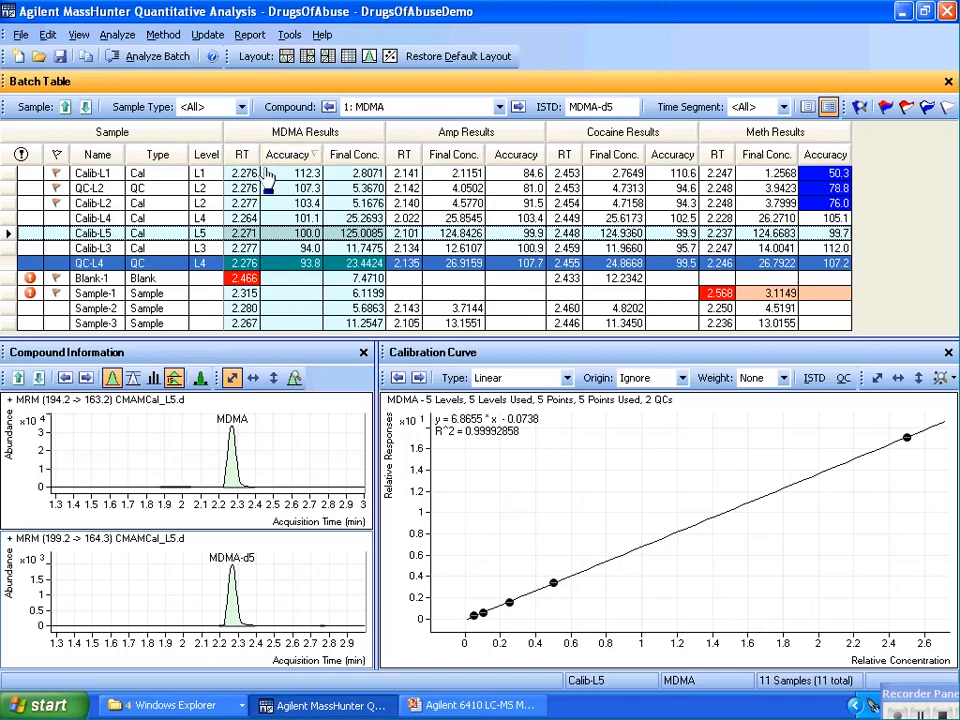